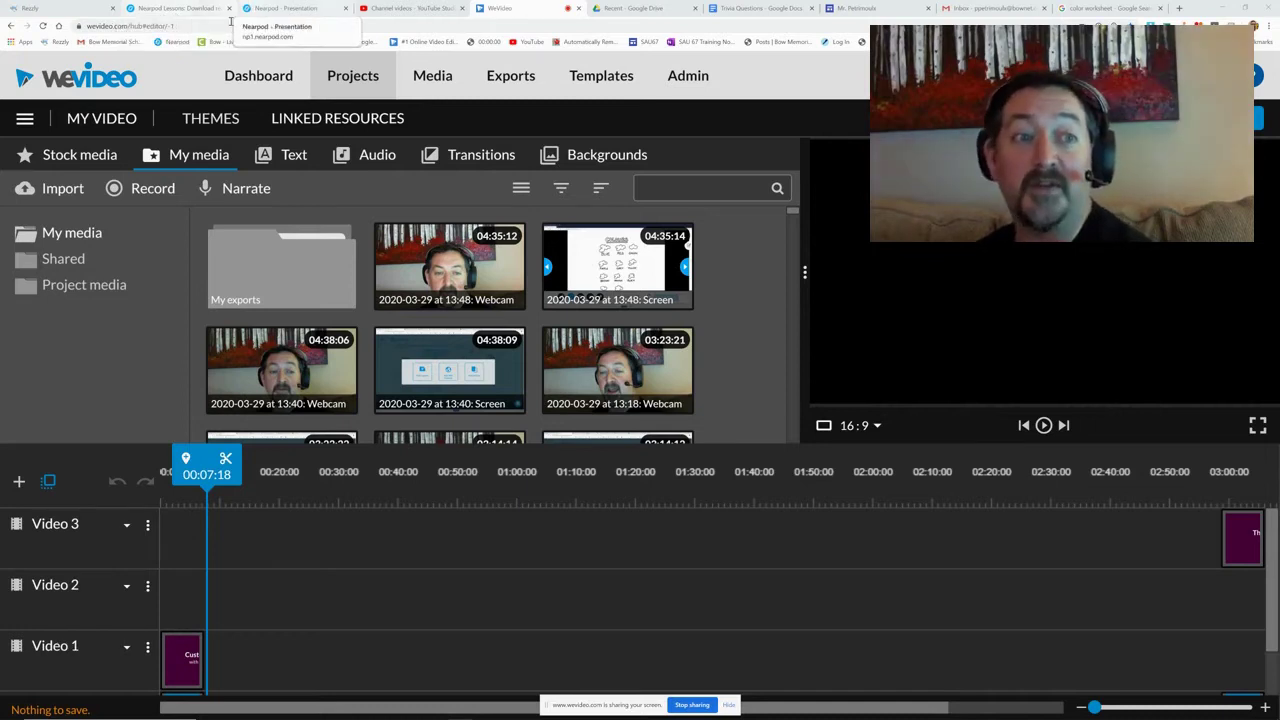
Step: Switch to the Nearpod lesson editor and add a new slide with a Collaborate! activity
{"action": "left_click", "coordinate": [180, 8]}
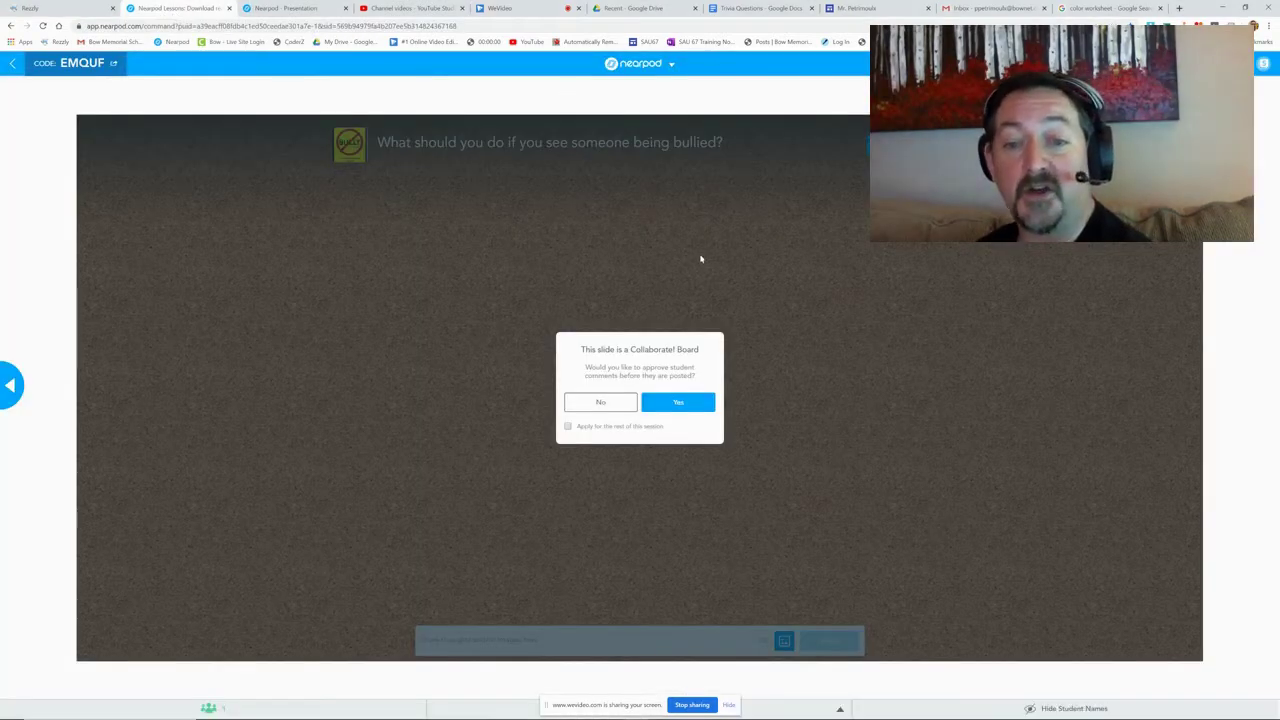
{"action": "left_click", "coordinate": [285, 8]}
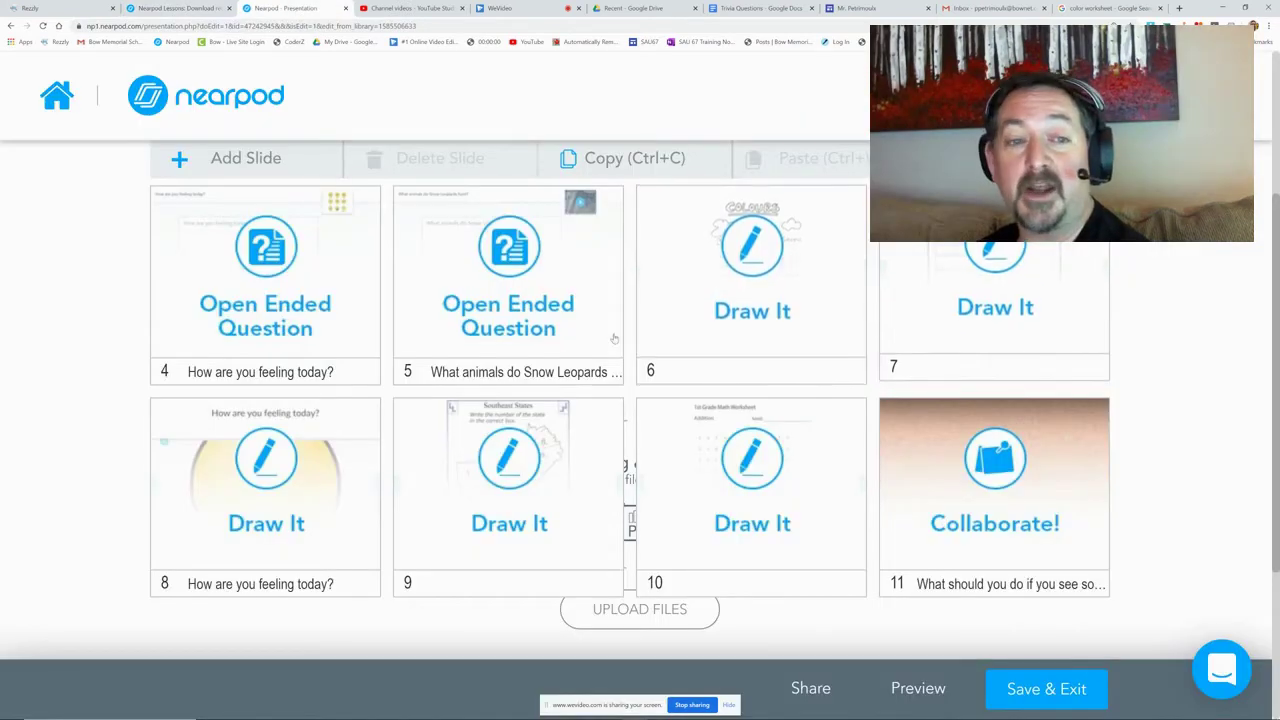
{"action": "left_click", "coordinate": [230, 158]}
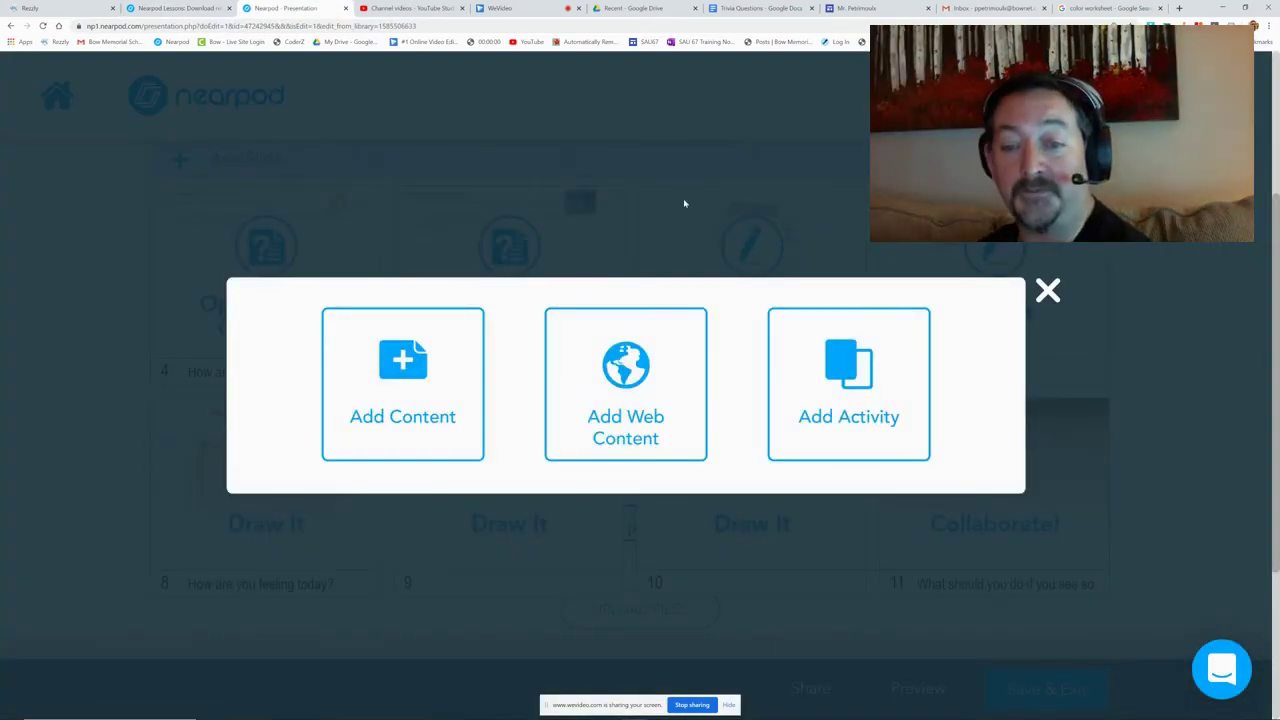
{"action": "left_click", "coordinate": [880, 378]}
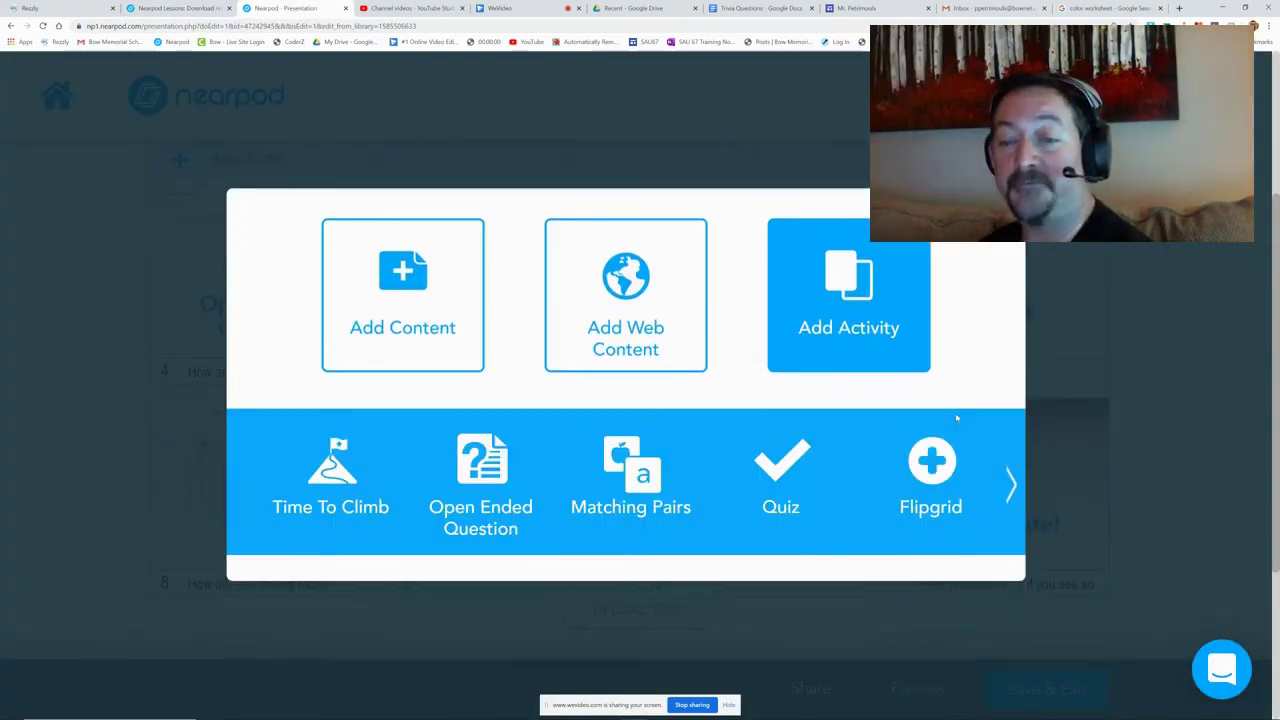
{"action": "left_click", "coordinate": [1010, 485]}
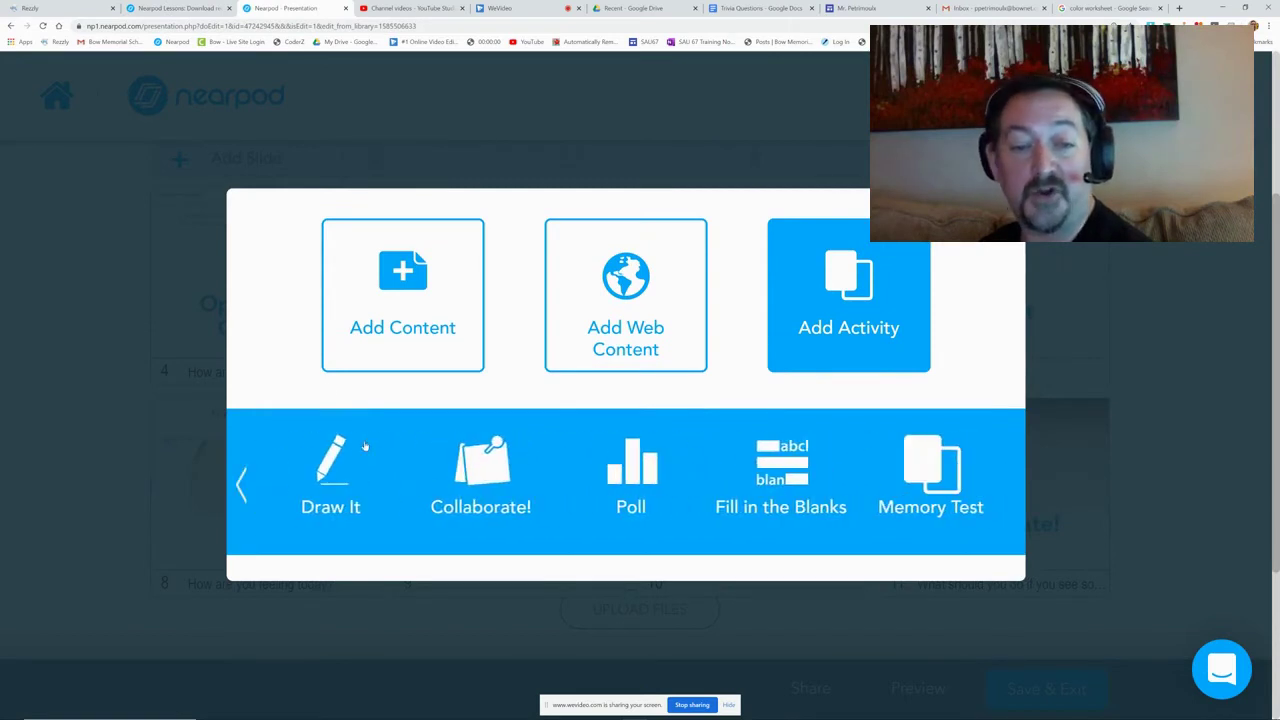
{"action": "left_click", "coordinate": [486, 463]}
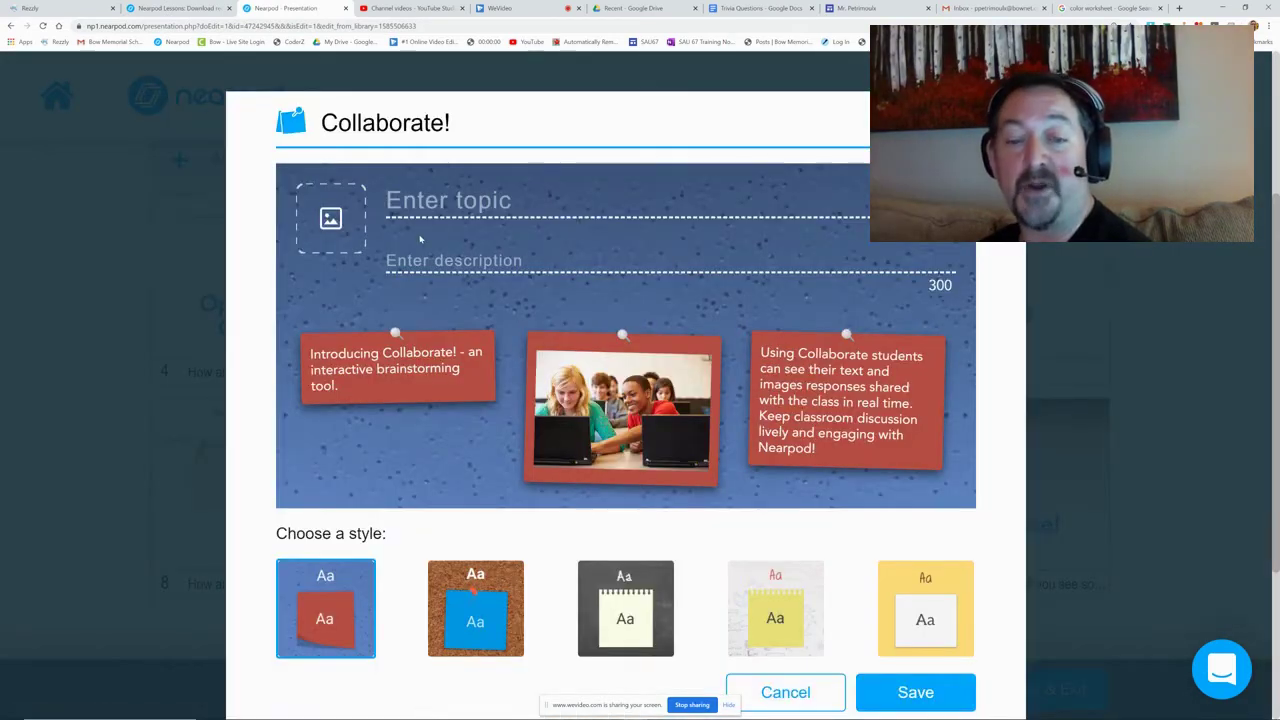
Step: Compare board styles and apply the brown corkboard style with blue notes to the Collaborate! board
{"action": "left_click", "coordinate": [457, 625]}
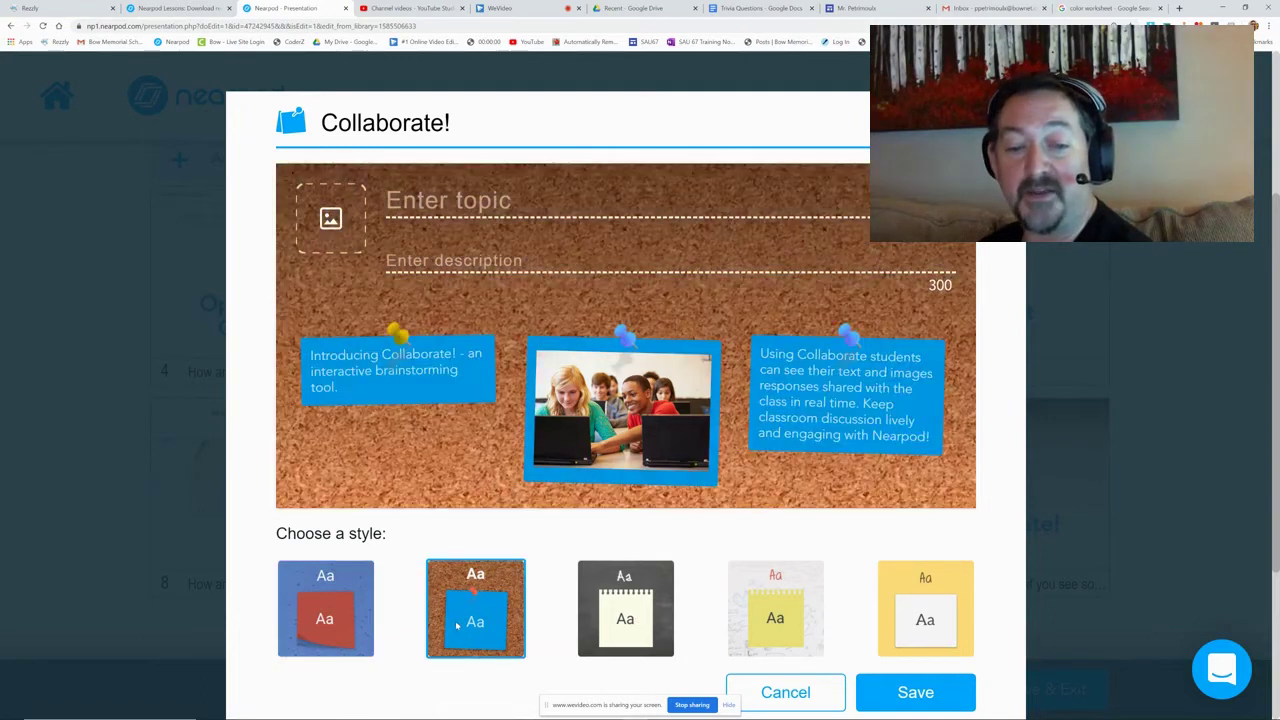
{"action": "left_click", "coordinate": [921, 638]}
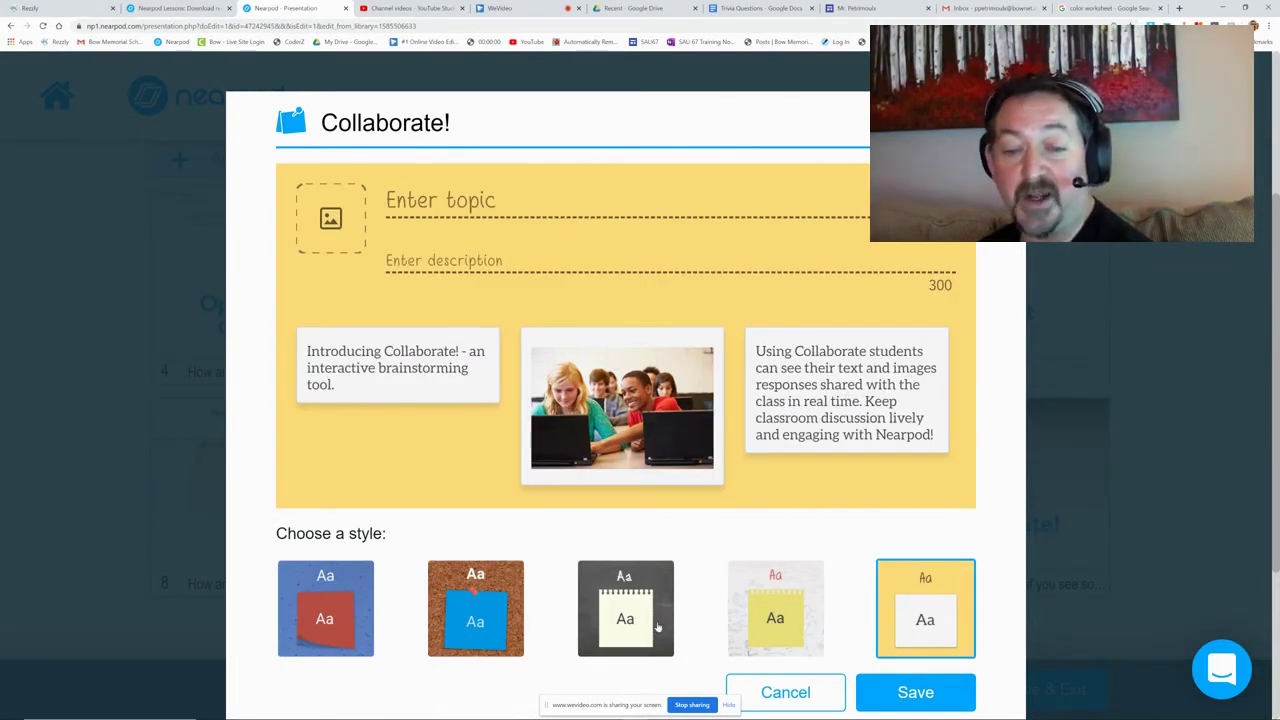
{"action": "left_click", "coordinate": [491, 591]}
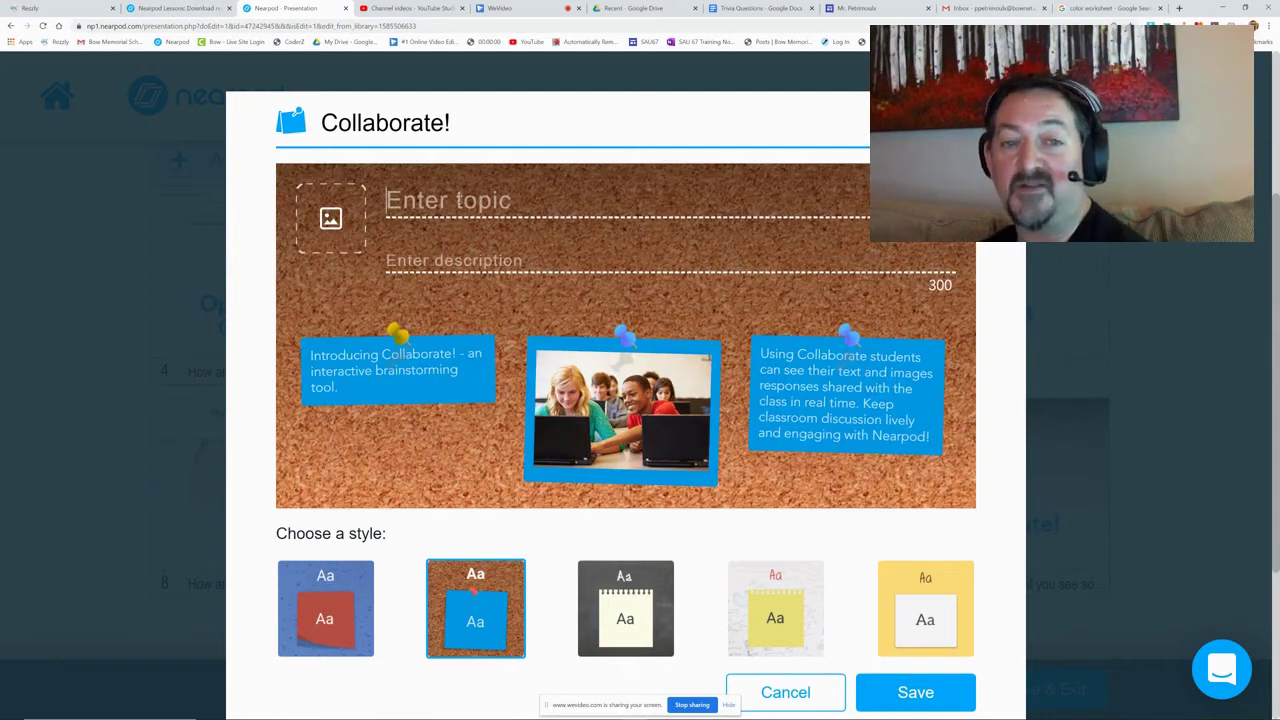
Step: Enter a board topic that begins "What would you do if you saw someone being" and asks about bullying
{"action": "type", "text": "How"}
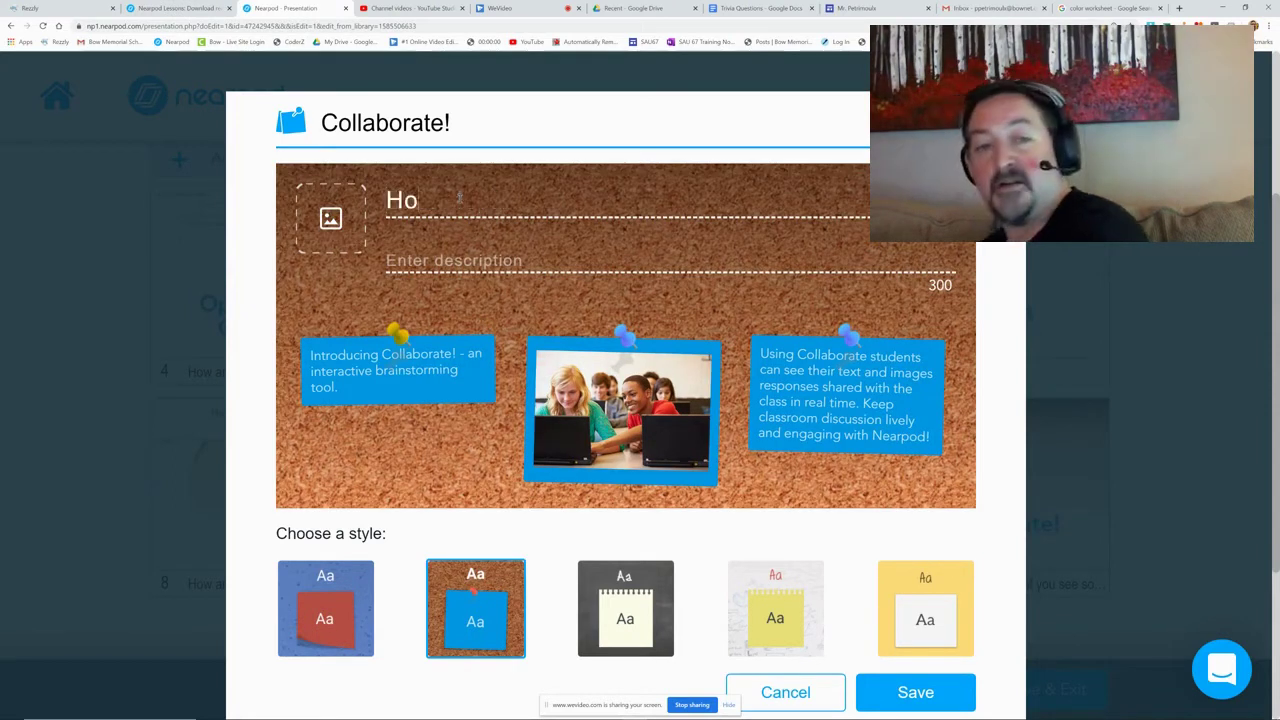
{"action": "key", "text": "BackSpace"}
{"action": "key", "text": "BackSpace"}
{"action": "key", "text": "BackSpace"}
{"action": "type", "text": "Wha"}
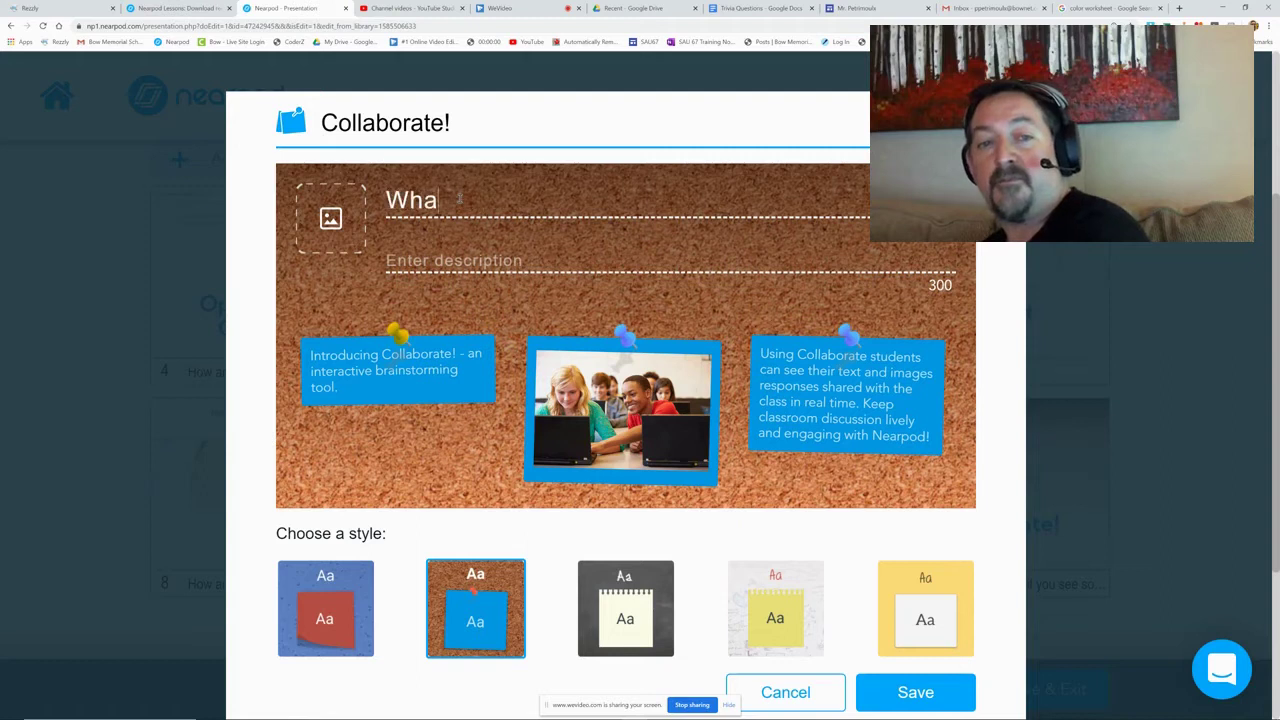
{"action": "type", "text": "t wo"}
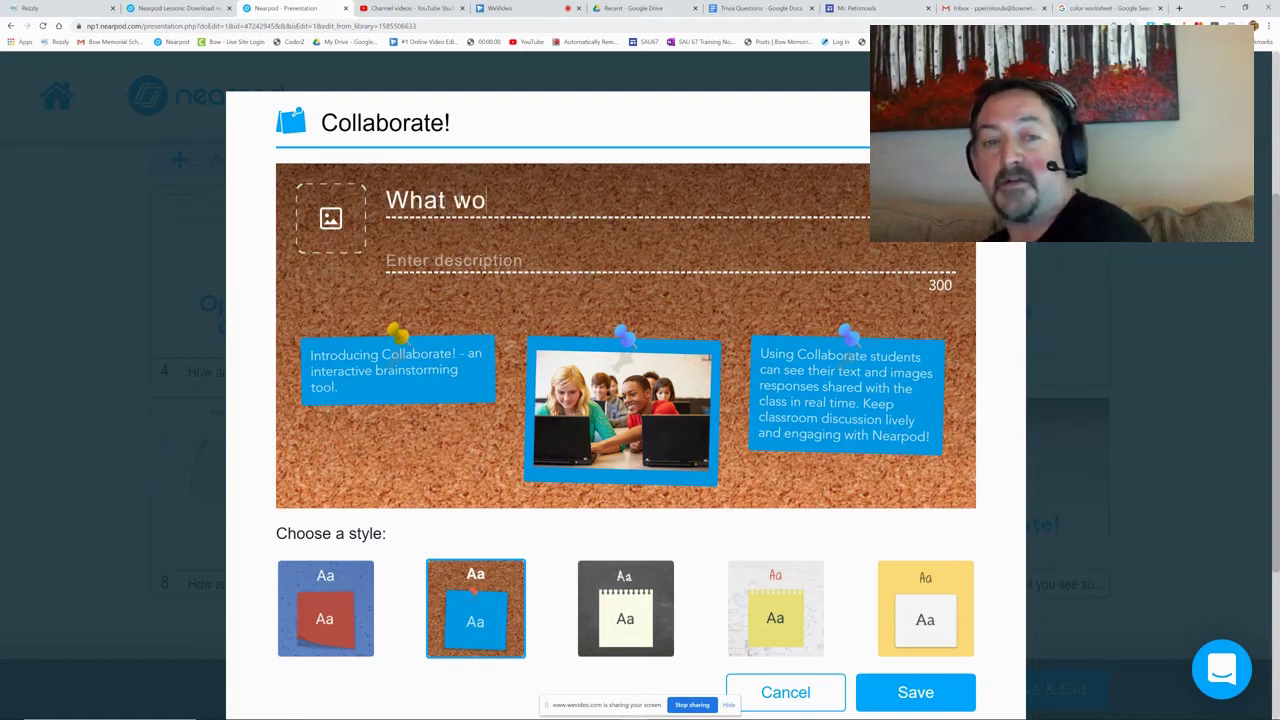
{"action": "type", "text": "uld you do if"}
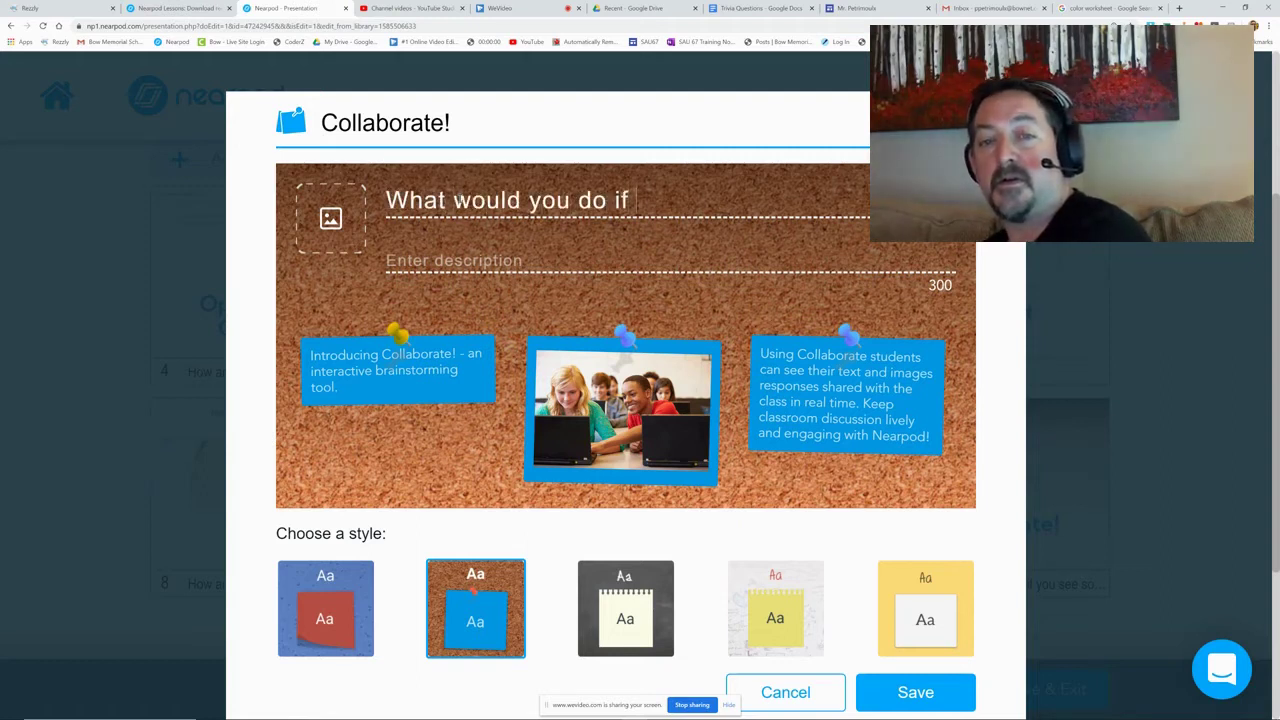
{"action": "type", "text": " you saw some"}
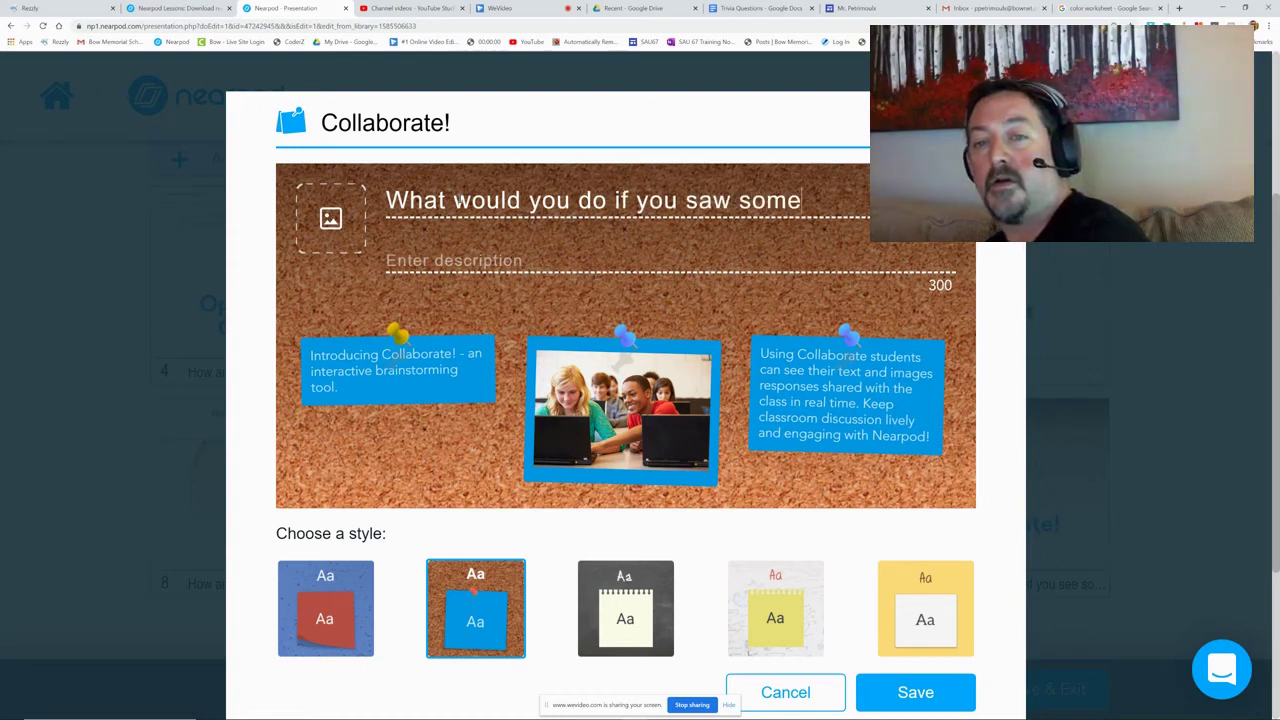
{"action": "type", "text": "no"}
{"action": "key", "text": "BackSpace"}
{"action": "key", "text": "BackSpace"}
{"action": "type", "text": "on"}
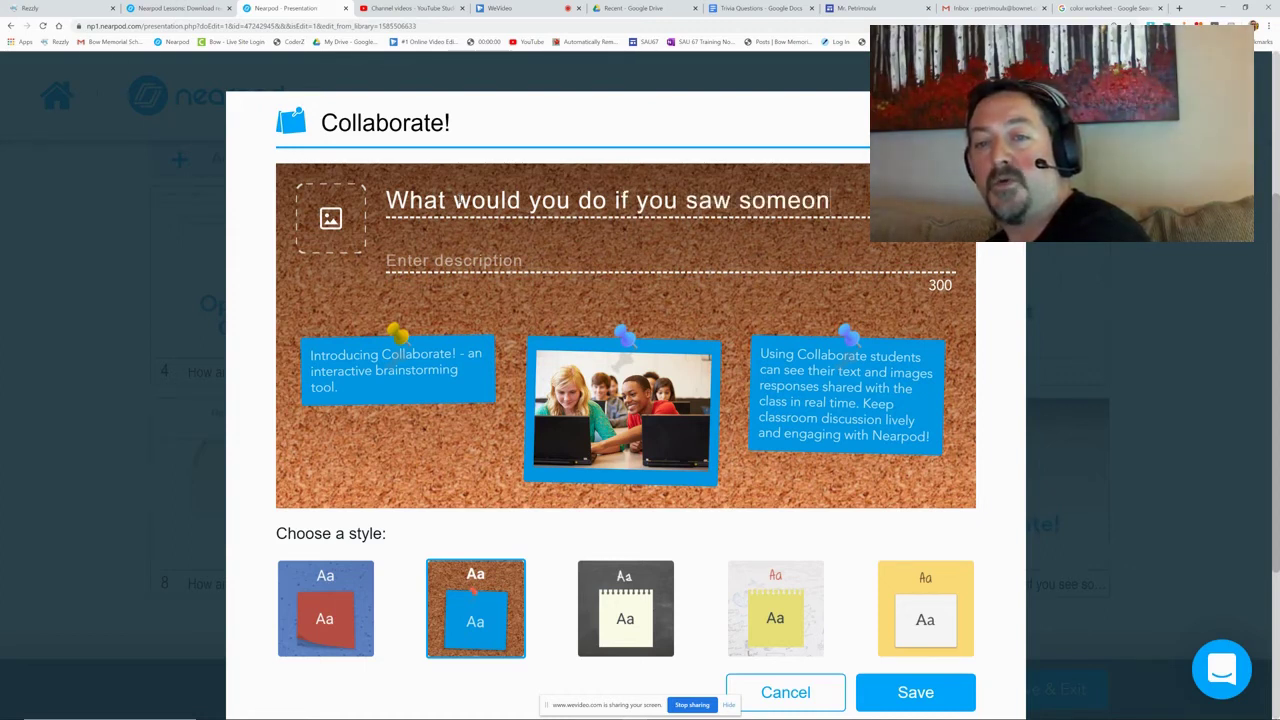
{"action": "type", "text": "e being b"}
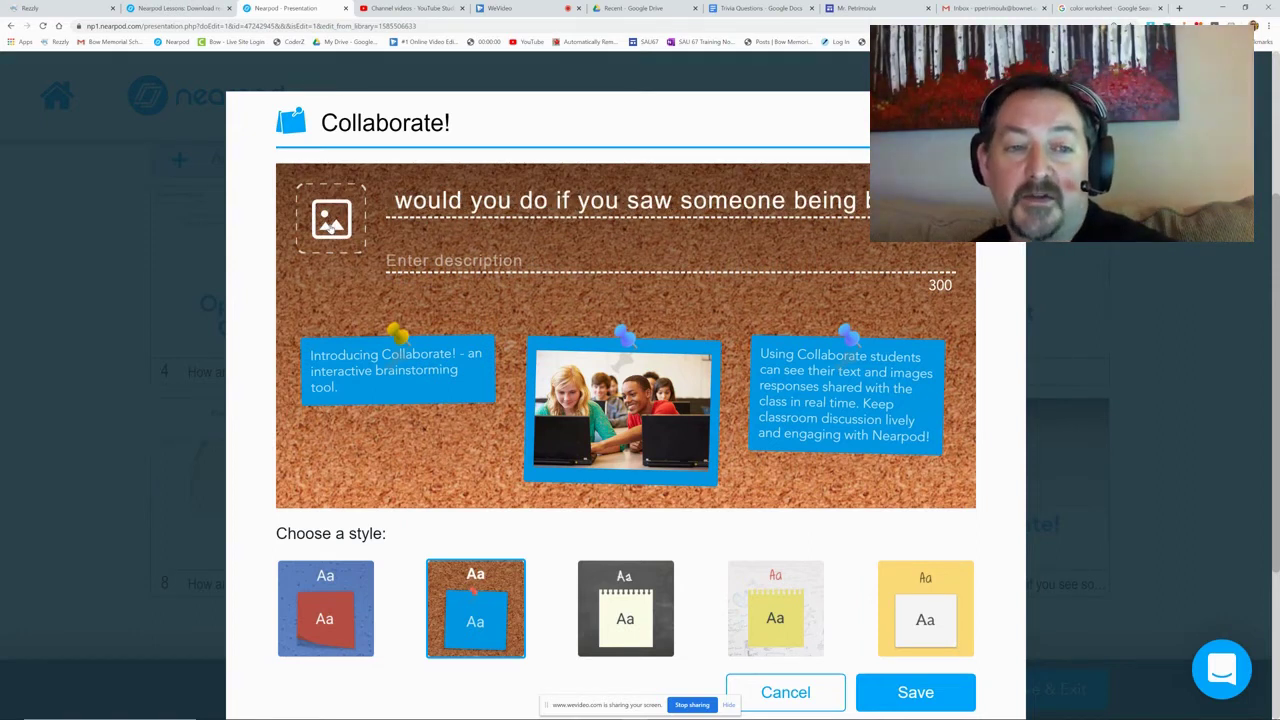
Step: Search Google images for "bully", add the yellow crossed-out BULLY poster as the topic image, and save the Collaborate! activity
{"action": "left_click", "coordinate": [331, 222]}
{"action": "left_click", "coordinate": [531, 296]}
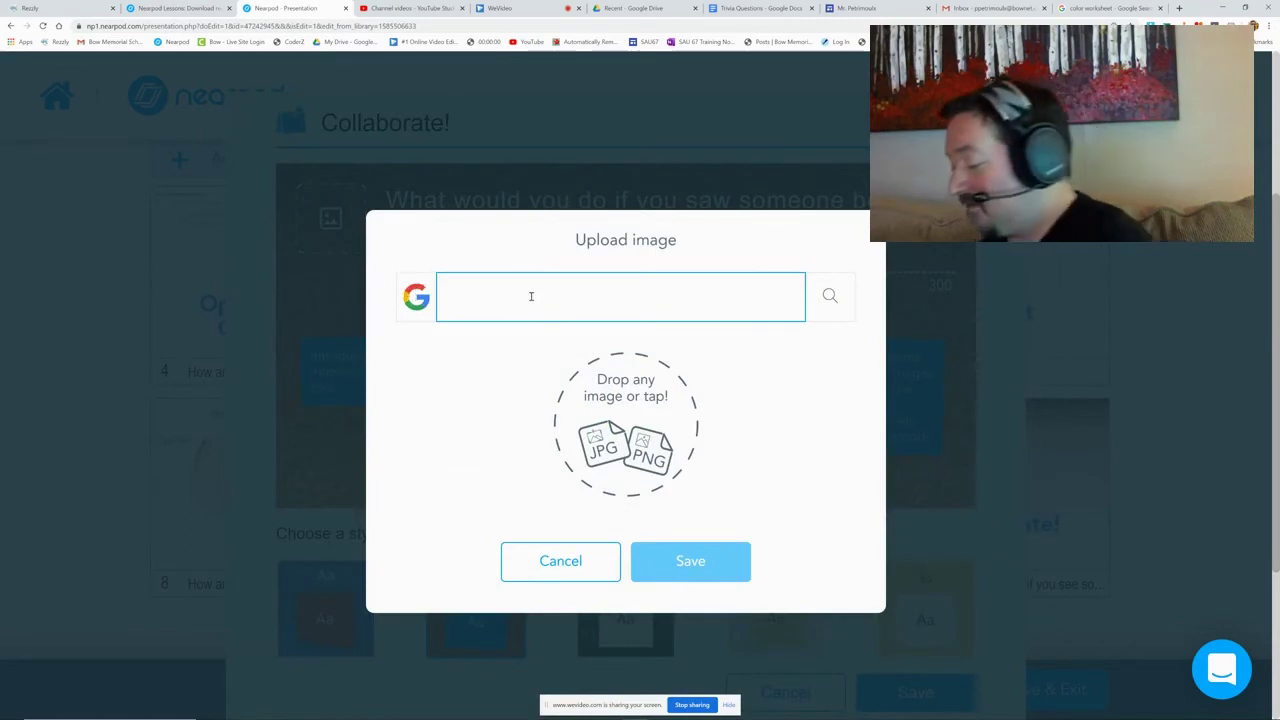
{"action": "type", "text": "bully"}
{"action": "key", "text": "Return"}
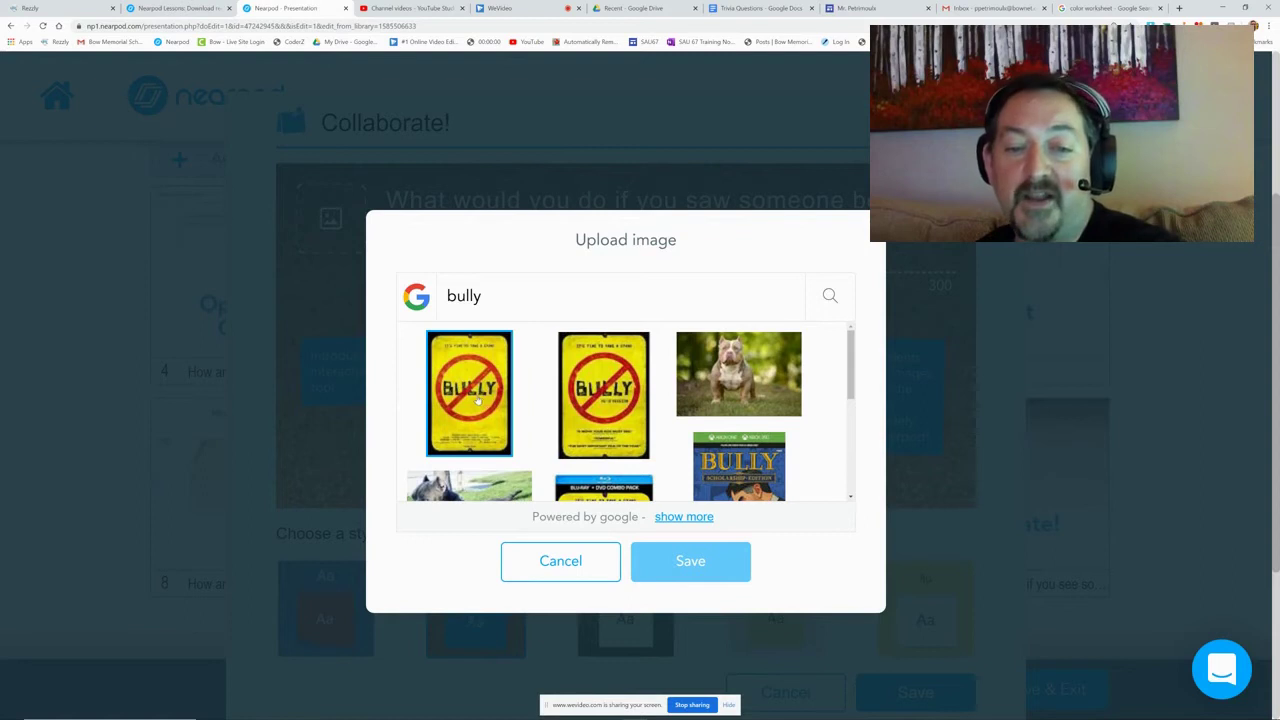
{"action": "left_click", "coordinate": [476, 392]}
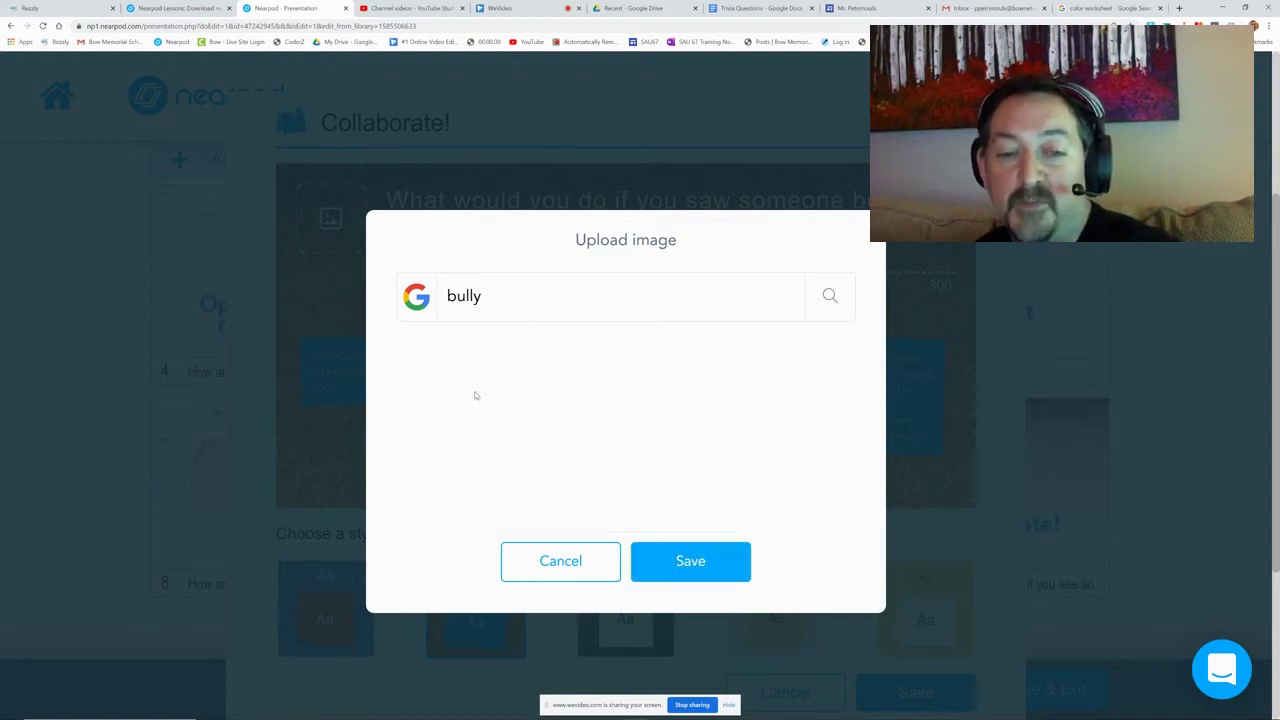
{"action": "left_click", "coordinate": [710, 564]}
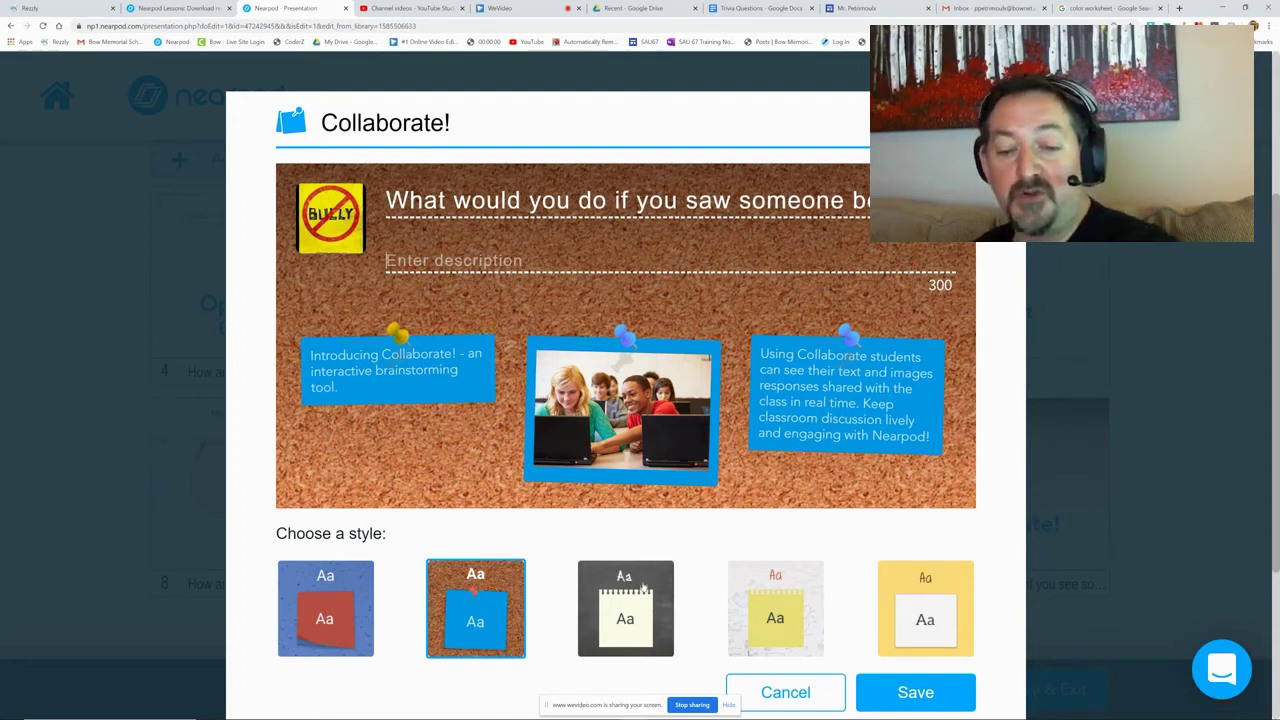
{"action": "left_click", "coordinate": [930, 693]}
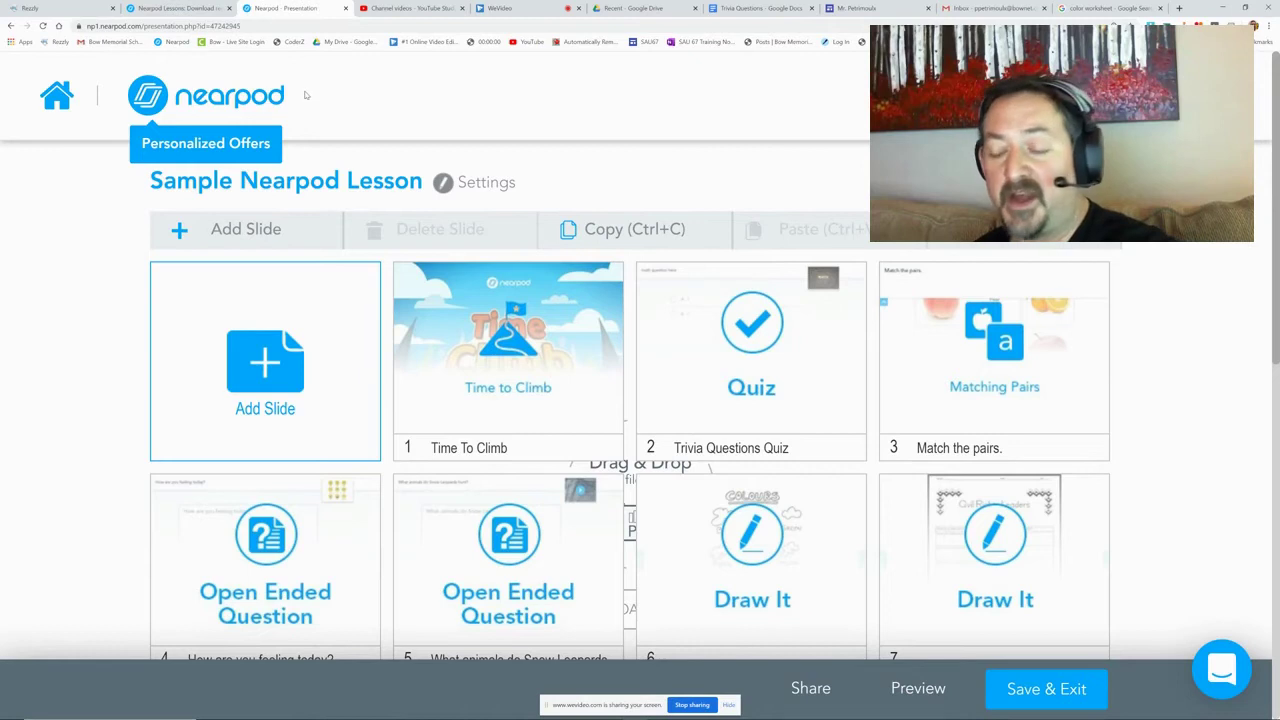
Step: Switch to the live Nearpod lesson and require approval of student comments before they are posted on the Collaborate! board
{"action": "left_click", "coordinate": [170, 8]}
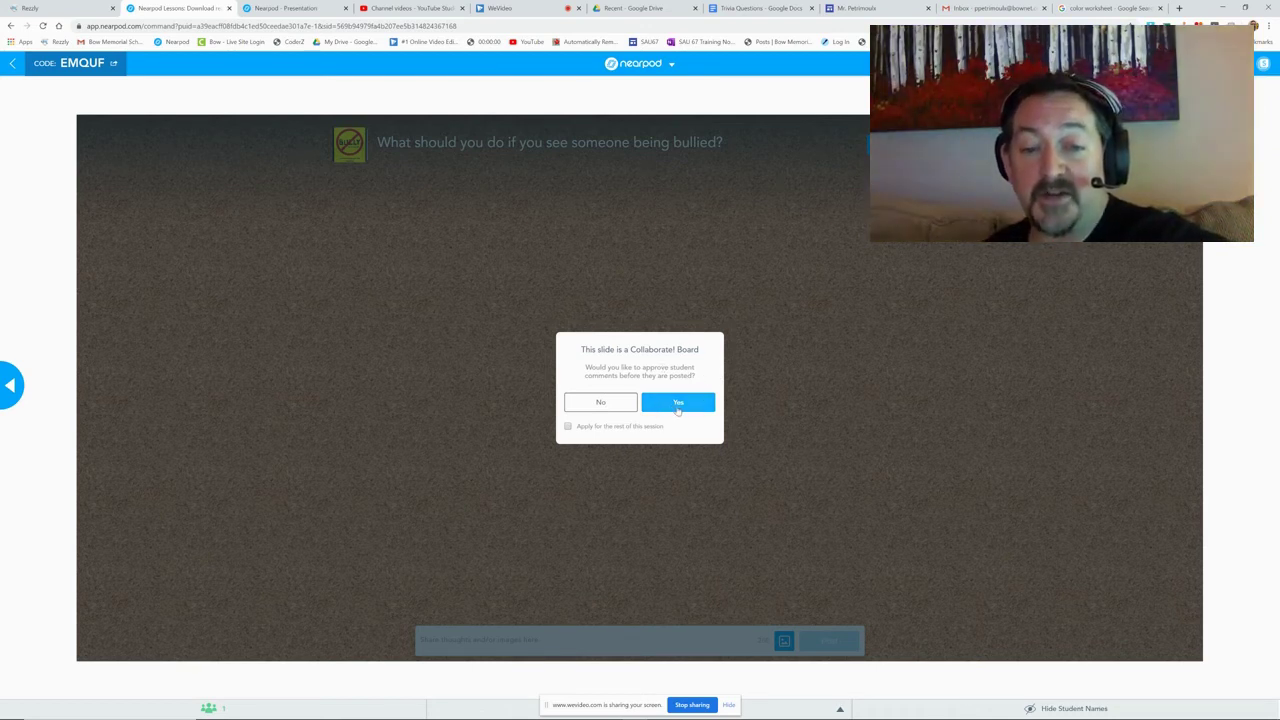
{"action": "left_click", "coordinate": [678, 406]}
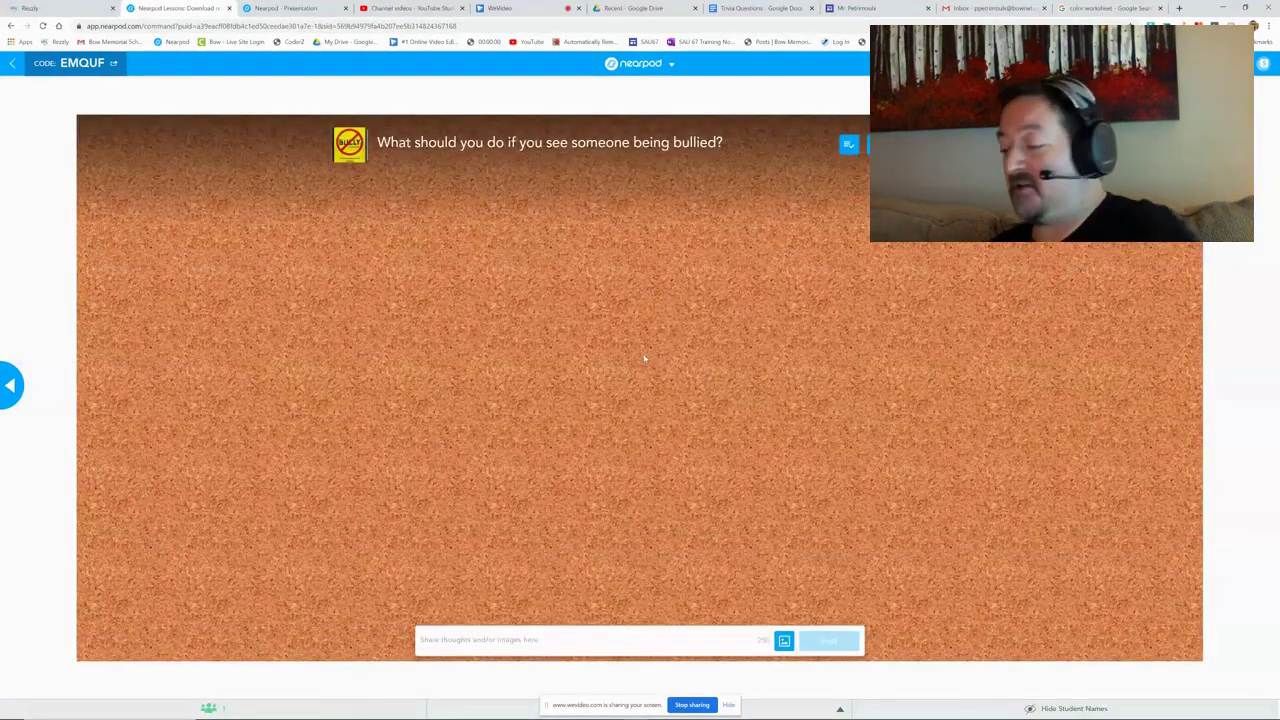
Step: Switch to the student view in Firefox, try to reload the Collaborate! board, and close the student page
{"action": "key", "text": "alt+Tab"}
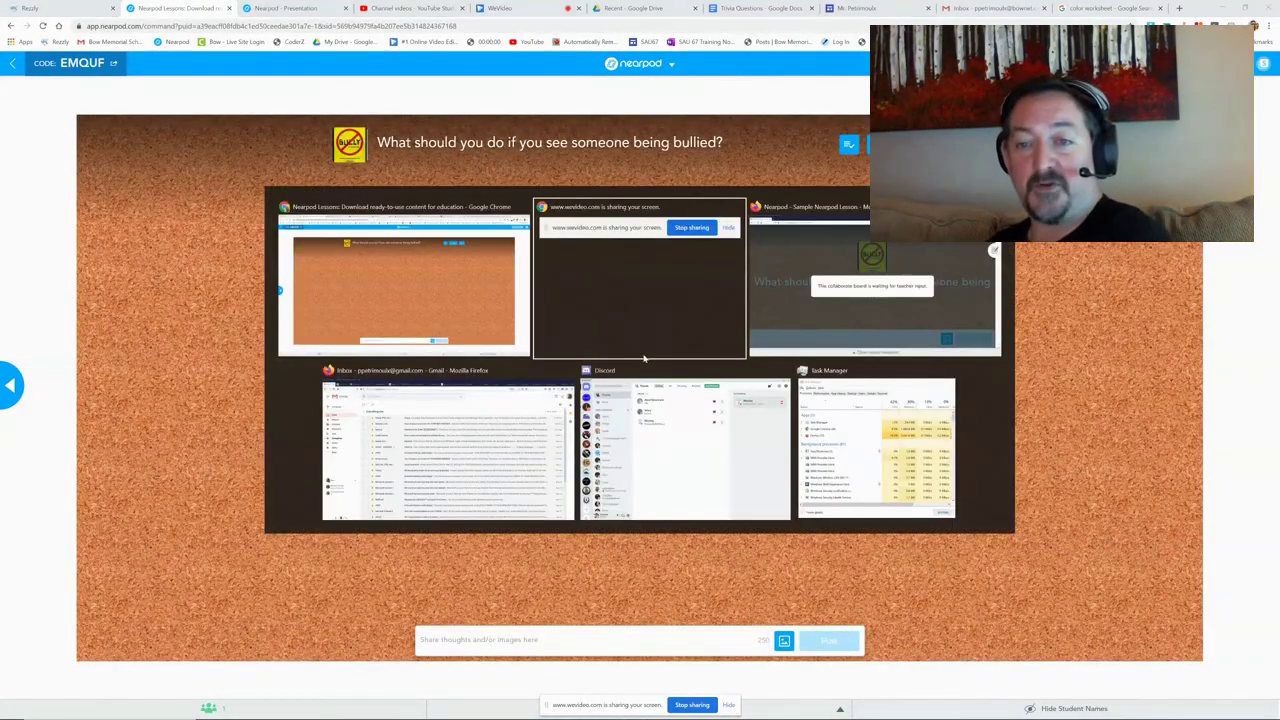
{"action": "key", "text": "alt+Tab"}
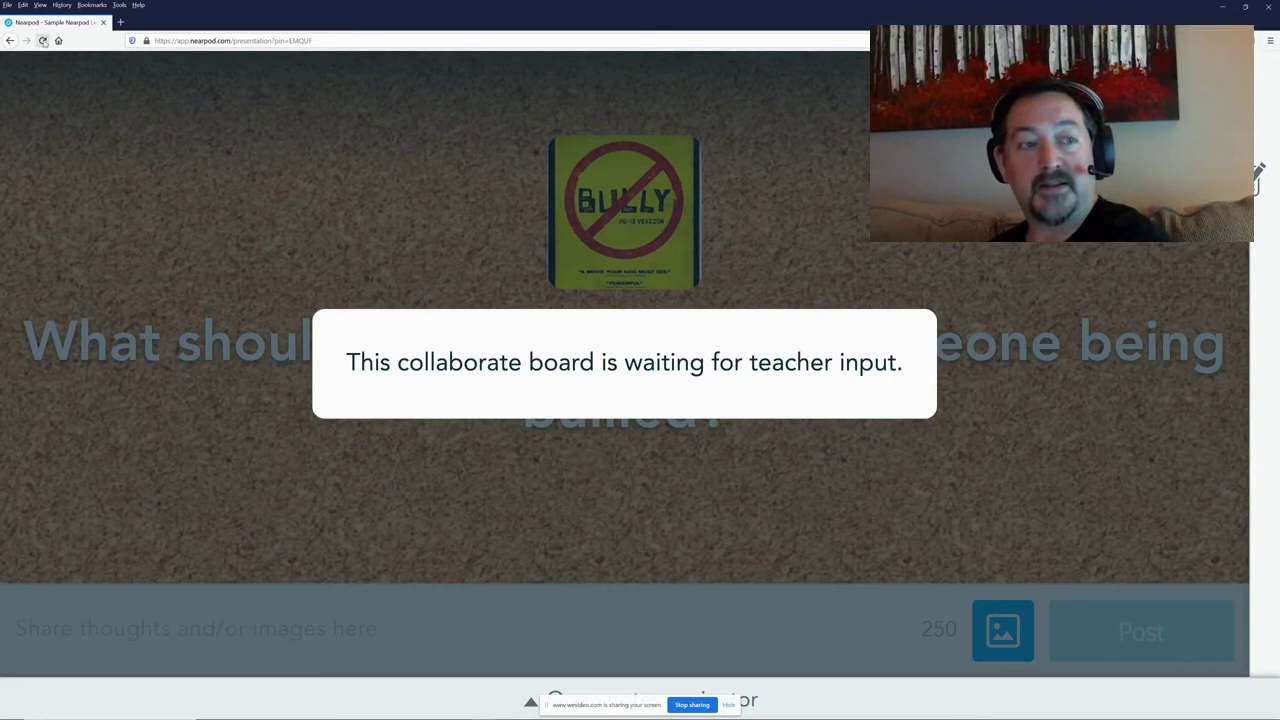
{"action": "left_click", "coordinate": [42, 40]}
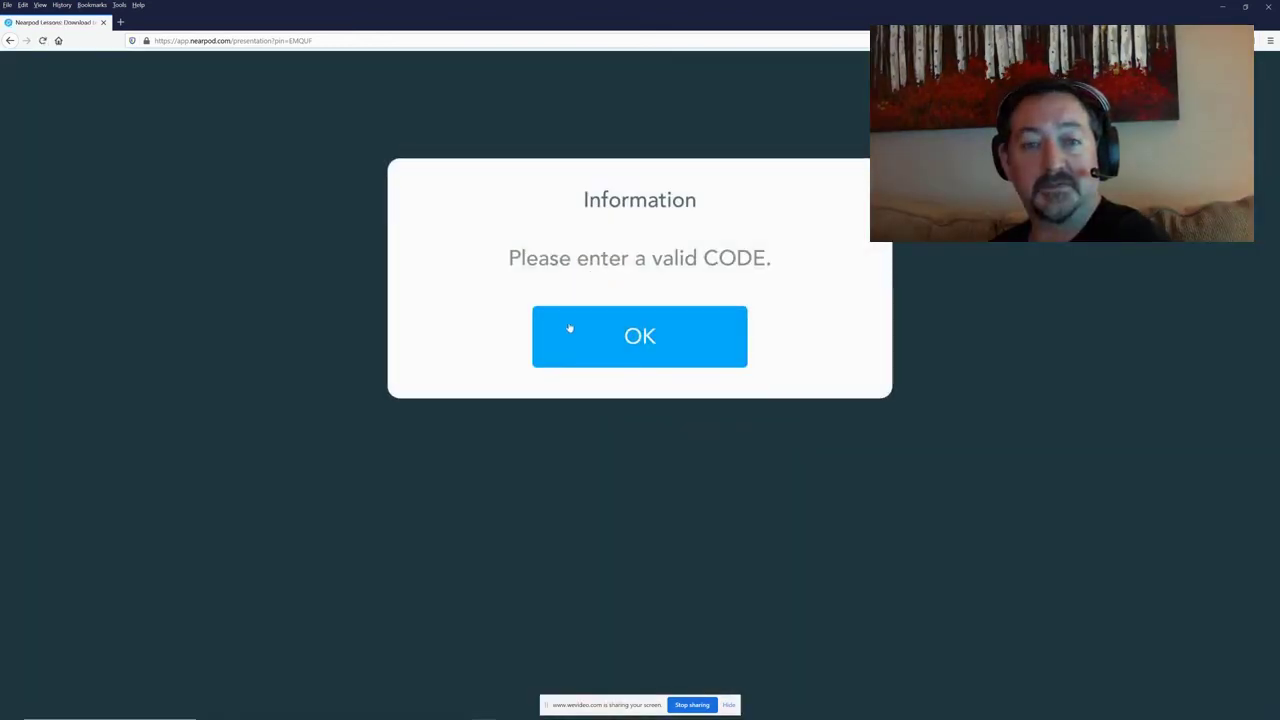
{"action": "left_click", "coordinate": [571, 330]}
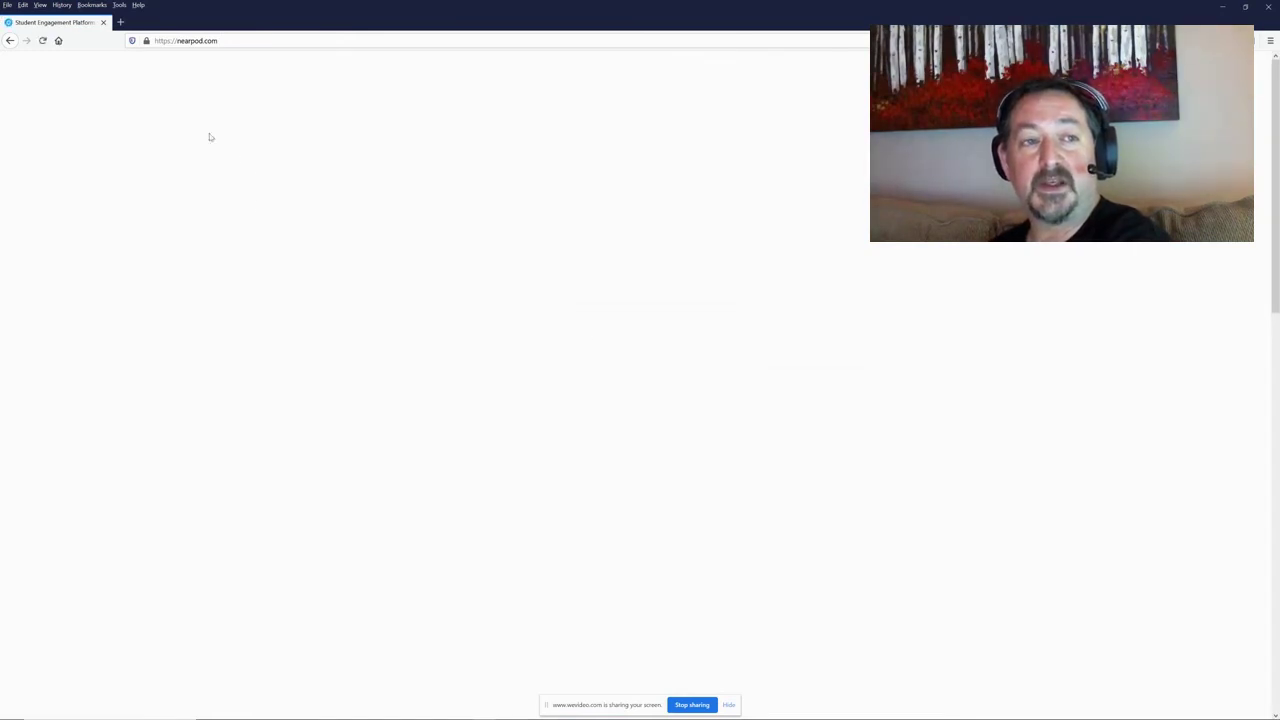
{"action": "left_click", "coordinate": [103, 22]}
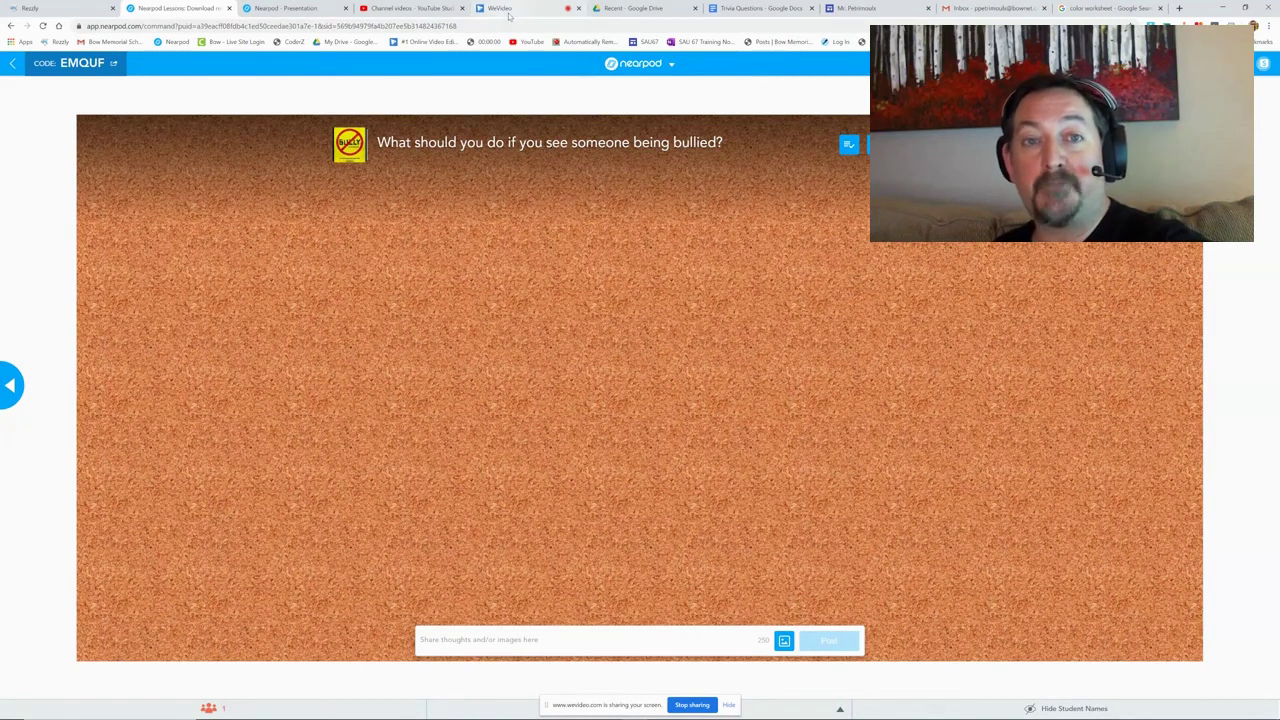
{"action": "left_click", "coordinate": [294, 9]}
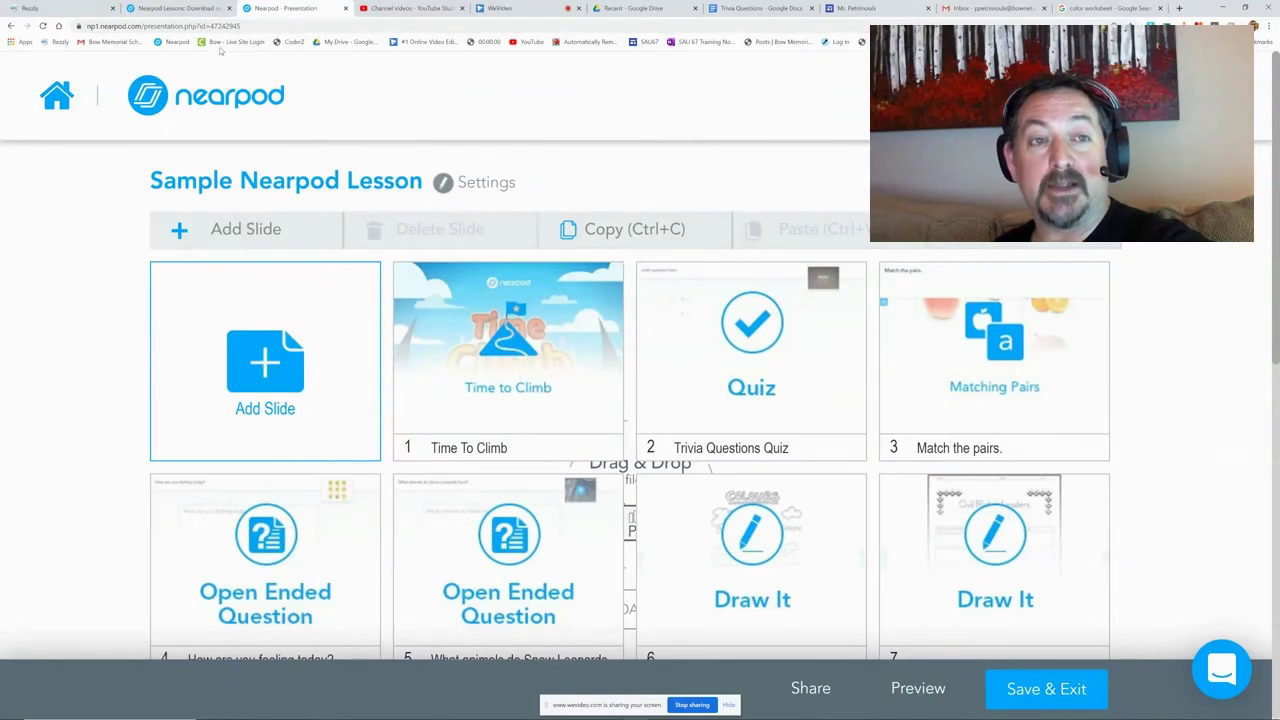
{"action": "left_click", "coordinate": [192, 8]}
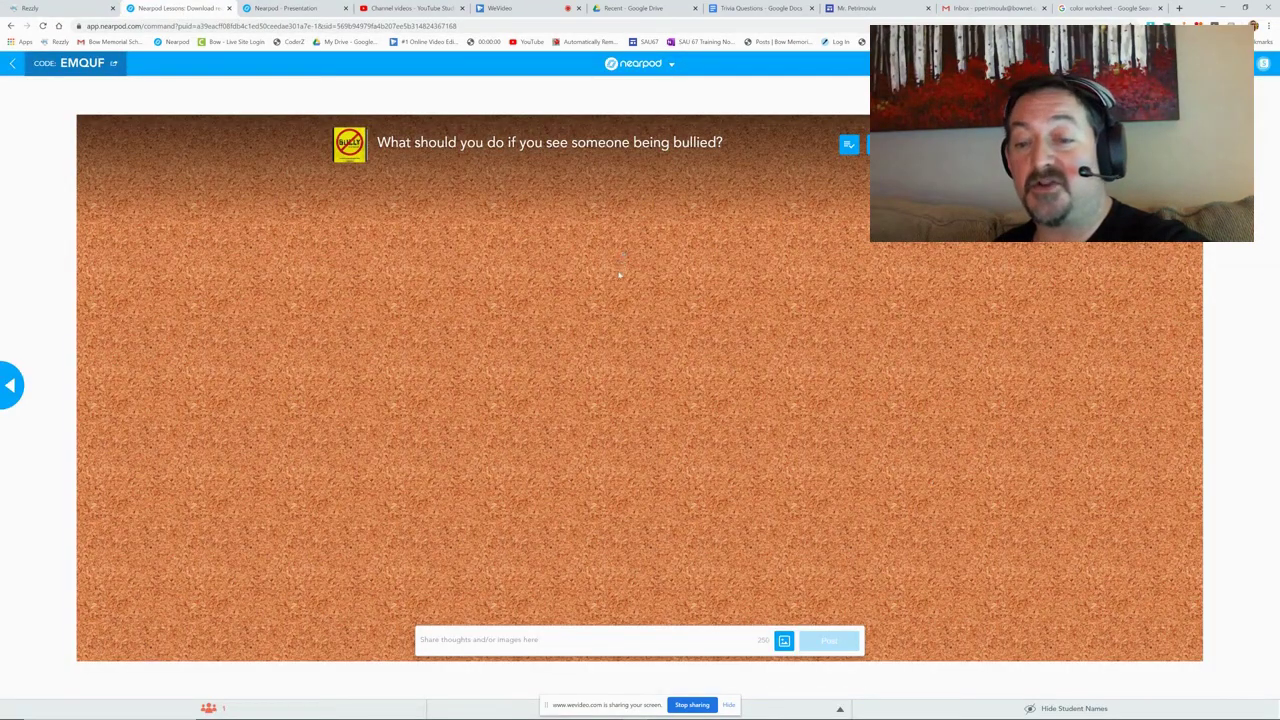